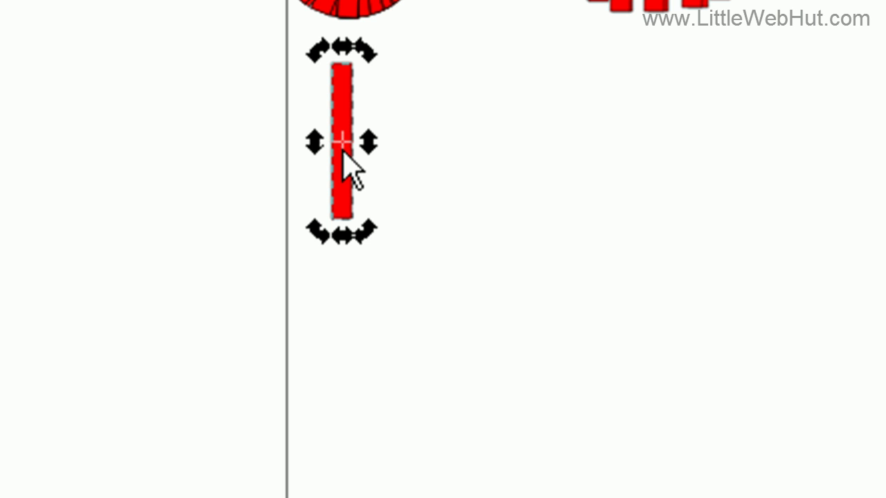
# - Move the bar's rotation center just below its lower end and stamp copies while rotating it into a full radial ring
pyautogui.press('Escape')
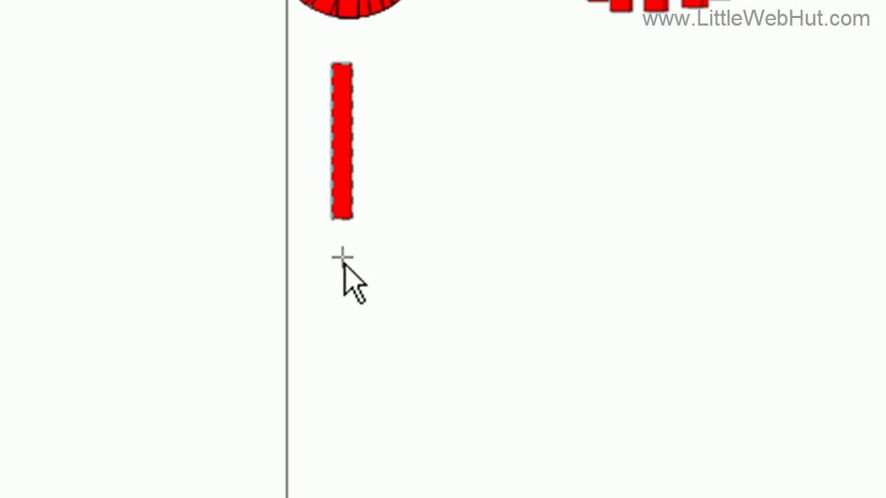
pyautogui.hotkey('shift', 's')
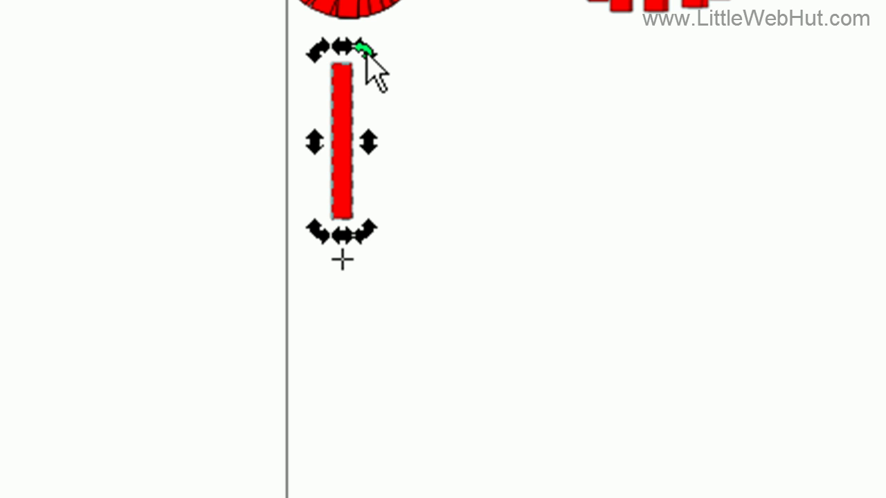
pyautogui.moveTo(367, 53)
pyautogui.mouseDown()
pyautogui.moveTo(425, 113)
pyautogui.moveTo(459, 241)
pyautogui.moveTo(450, 355)
pyautogui.moveTo(392, 409)
pyautogui.moveTo(328, 425)
pyautogui.moveTo(229, 286)
pyautogui.moveTo(223, 172)
pyautogui.moveTo(293, 79)
pyautogui.moveTo(366, 53)
pyautogui.moveTo(401, 83)
pyautogui.moveTo(480, 207)
pyautogui.moveTo(484, 300)
pyautogui.moveTo(465, 348)
pyautogui.moveTo(402, 385)
pyautogui.moveTo(339, 400)
pyautogui.moveTo(257, 392)
pyautogui.moveTo(228, 352)
pyautogui.moveTo(214, 263)
pyautogui.moveTo(223, 202)
pyautogui.moveTo(271, 144)
pyautogui.moveTo(291, 128)
pyautogui.moveTo(372, 114)
pyautogui.moveTo(384, 100)
pyautogui.mouseUp()
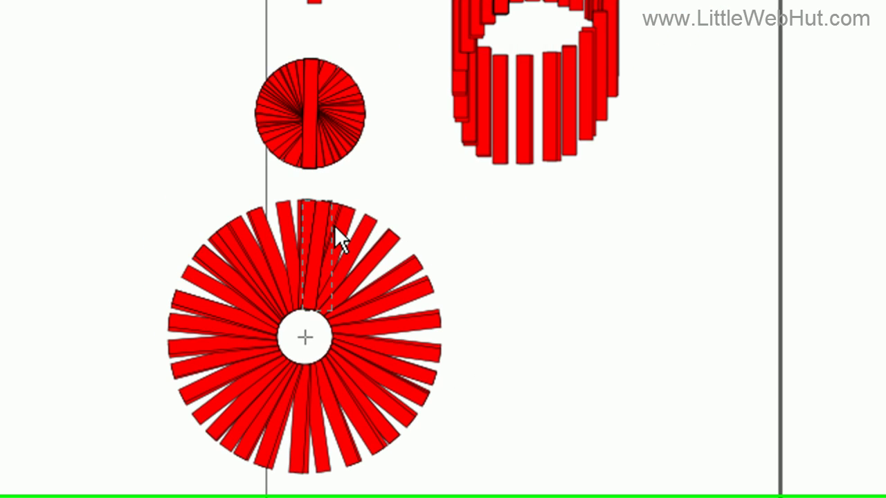
pyautogui.moveTo(334, 225); pyautogui.dragTo(335, 224)
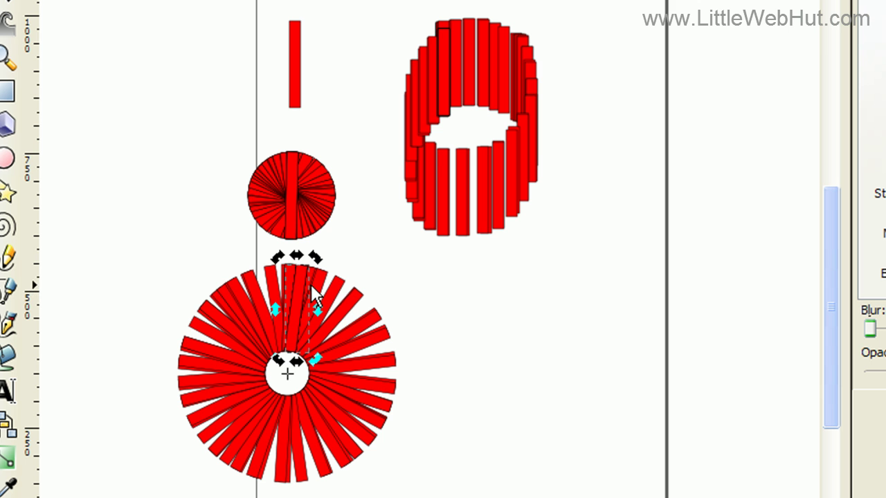
# - Place a copy of the original upright red bar in the empty area to the right of the radial ring
pyautogui.click(295, 67)
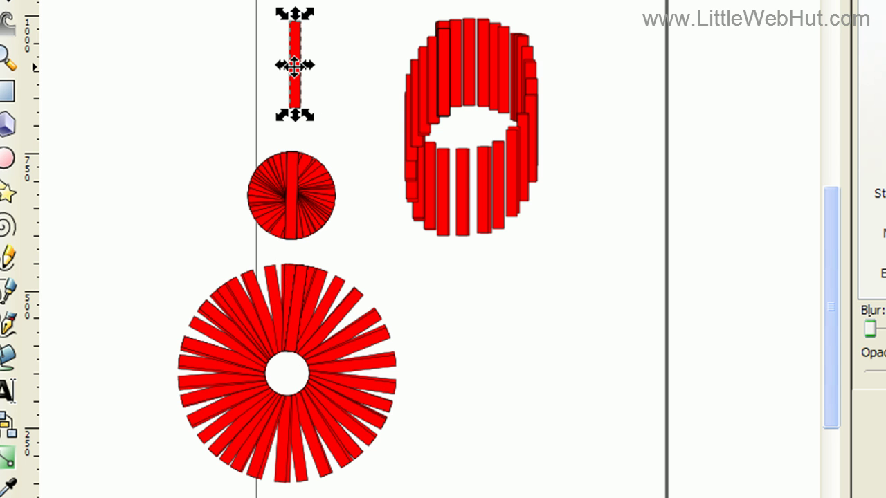
pyautogui.click(296, 75)
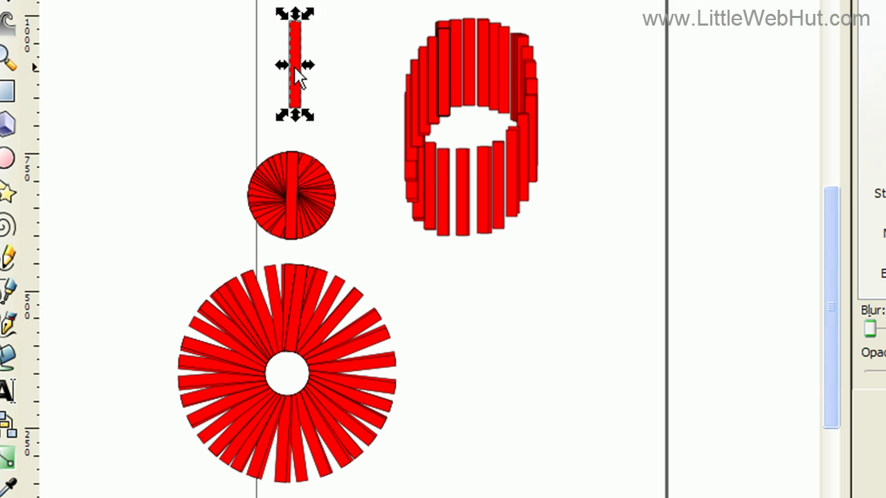
pyautogui.moveTo(295, 75); pyautogui.dragTo(507, 386)
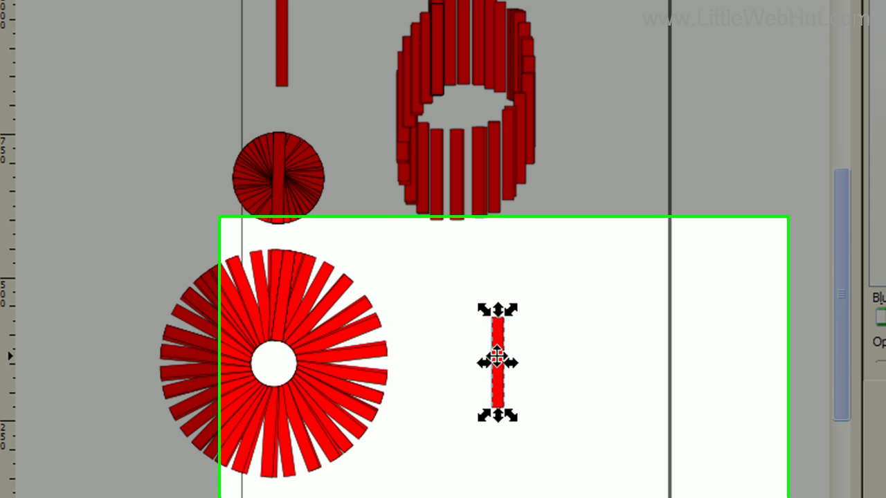
# - Set the copied bar's rotation center to its right at mid-height and stamp overlapping copies to form an arch
pyautogui.click(500, 371)
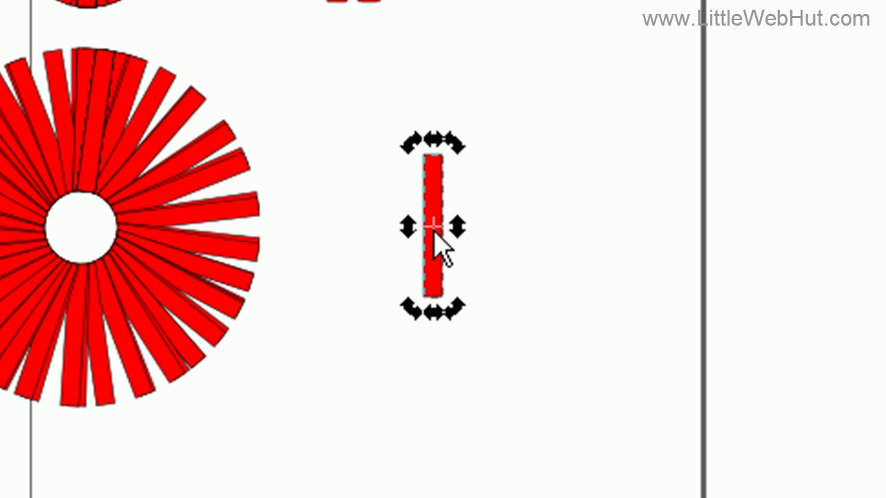
pyautogui.press('Escape')
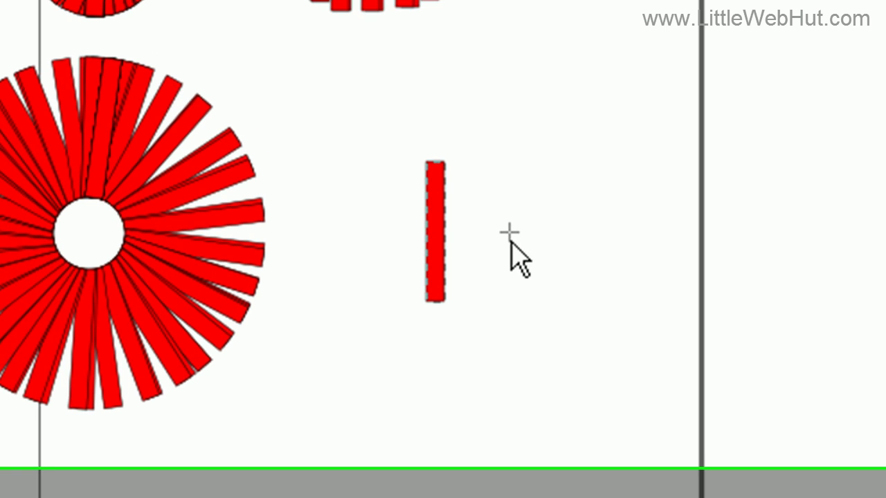
pyautogui.press('Tab')
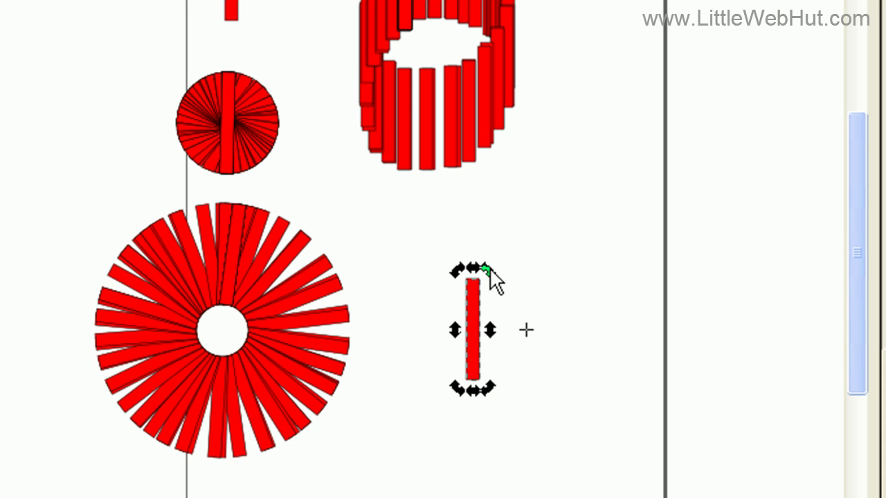
pyautogui.moveTo(489, 269); pyautogui.dragTo(594, 381)
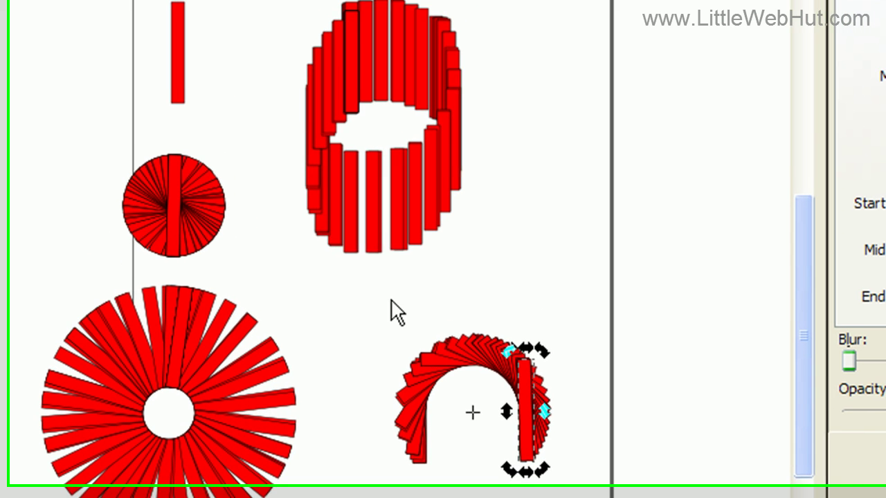
# - Place another copy of the upright bar beyond the page's right edge and stamp copies while skewing it horizontally into an hourglass shape
pyautogui.click(168, 71)
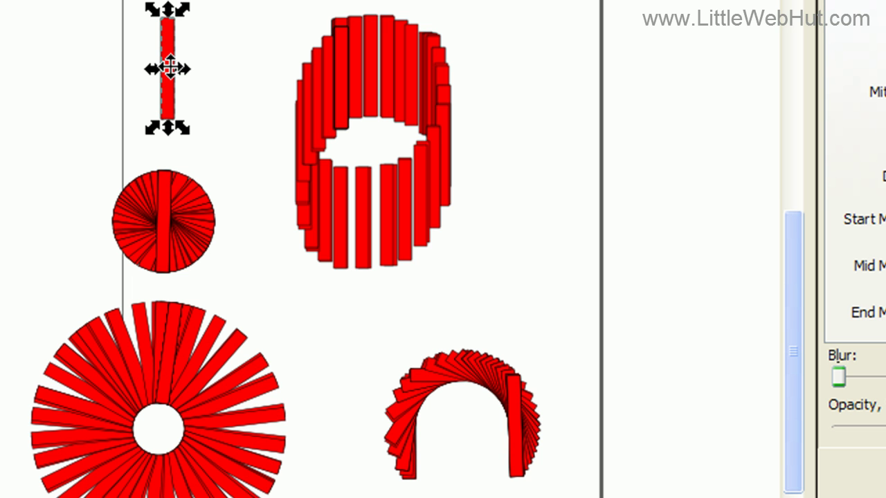
pyautogui.moveTo(167, 67); pyautogui.dragTo(634, 271)
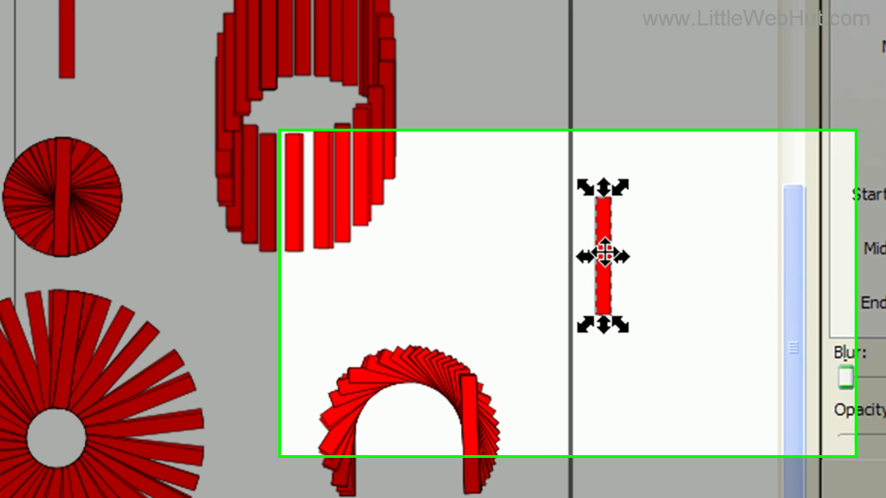
pyautogui.click(630, 273)
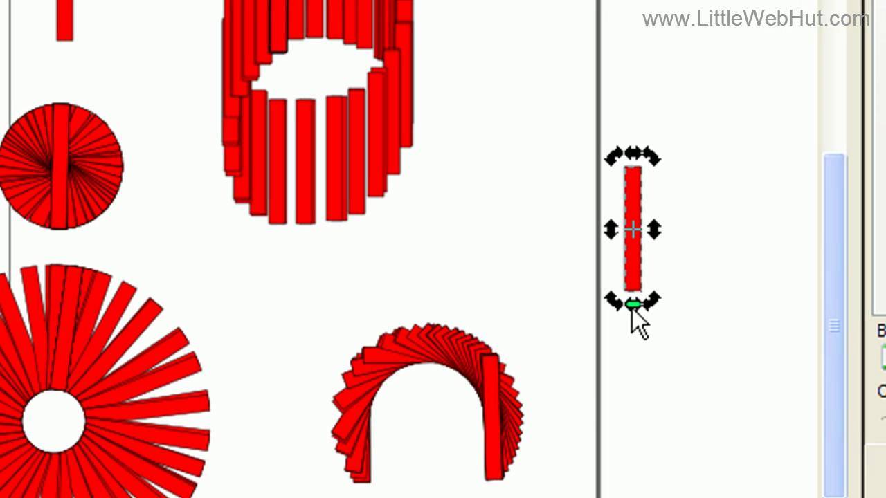
pyautogui.moveTo(642, 307); pyautogui.dragTo(559, 290)
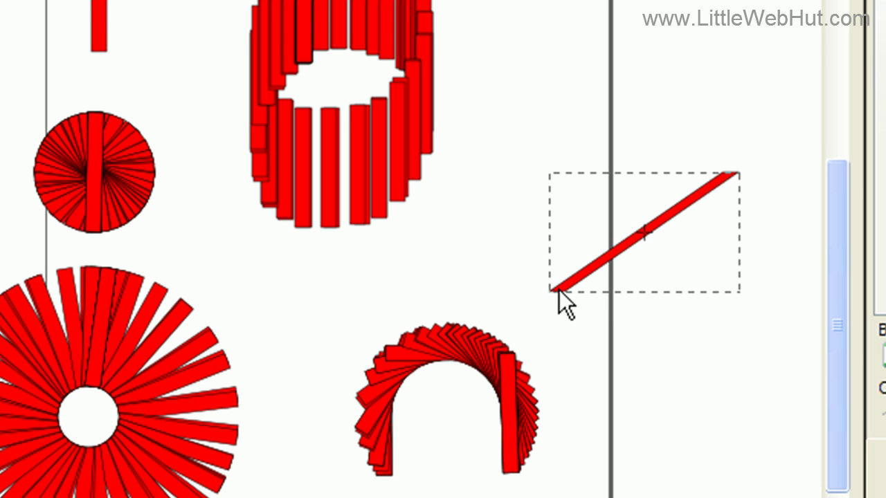
pyautogui.moveTo(560, 290); pyautogui.dragTo(763, 305)
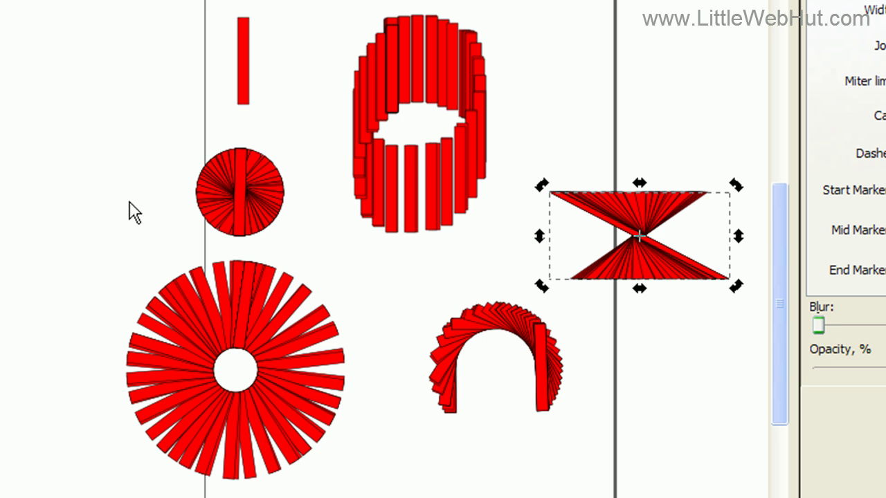
# - Draw a straight Bezier line below the page, sloping gently down to the right across nearly the page's width
pyautogui.scroll(-3, 81, 238)
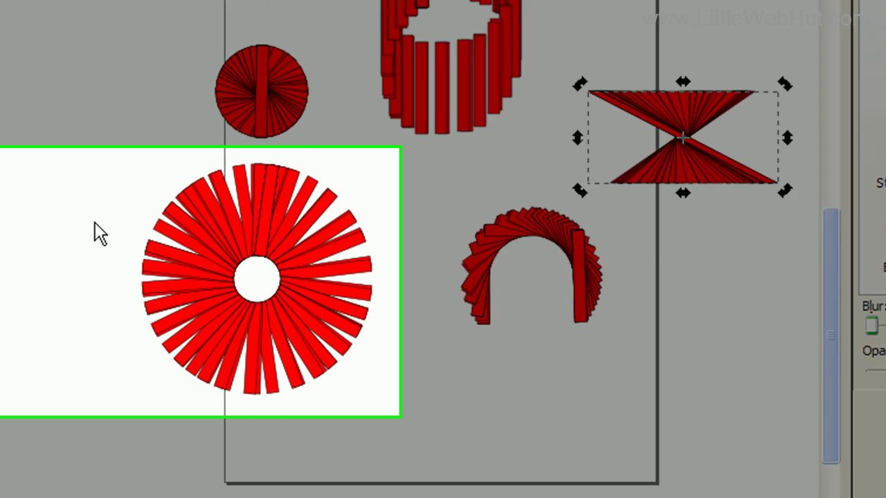
pyautogui.scroll(-4, 270, 157)
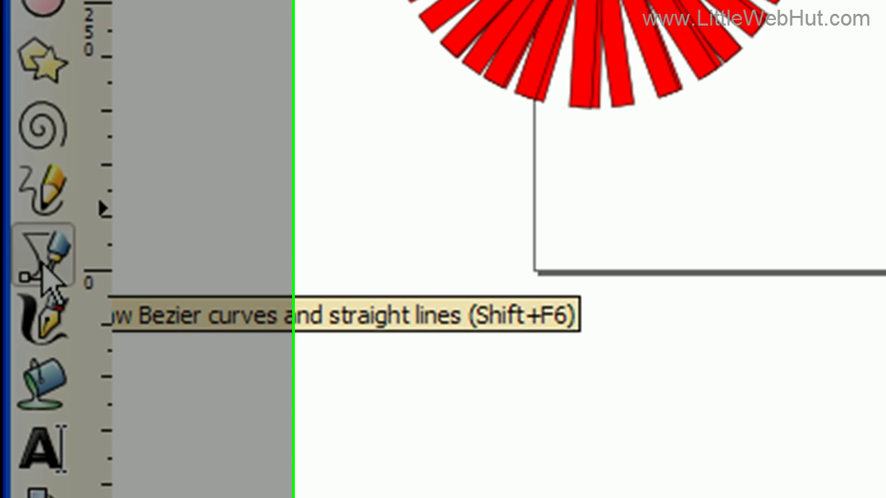
pyautogui.click(59, 271)
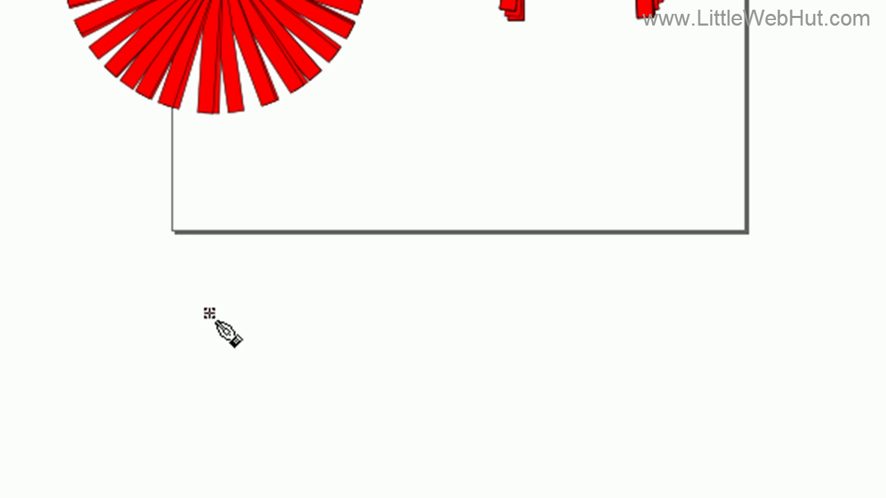
pyautogui.click(209, 314)
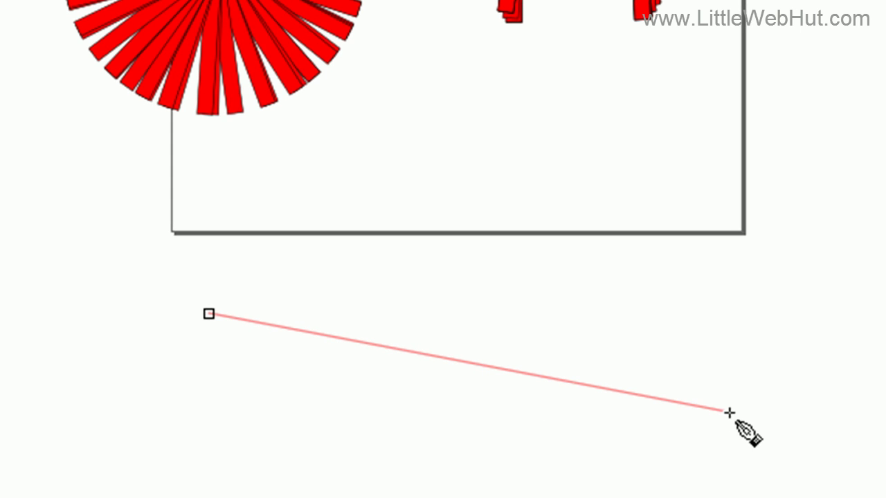
pyautogui.click(682, 413)
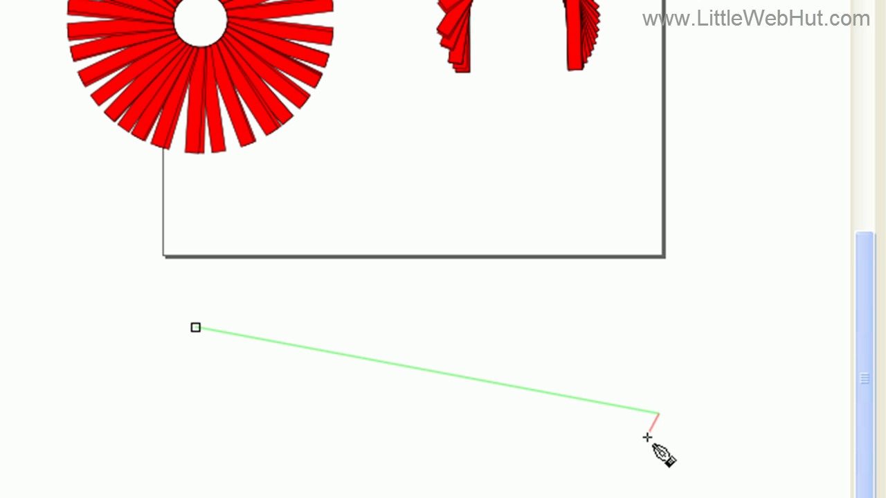
pyautogui.press('Escape')
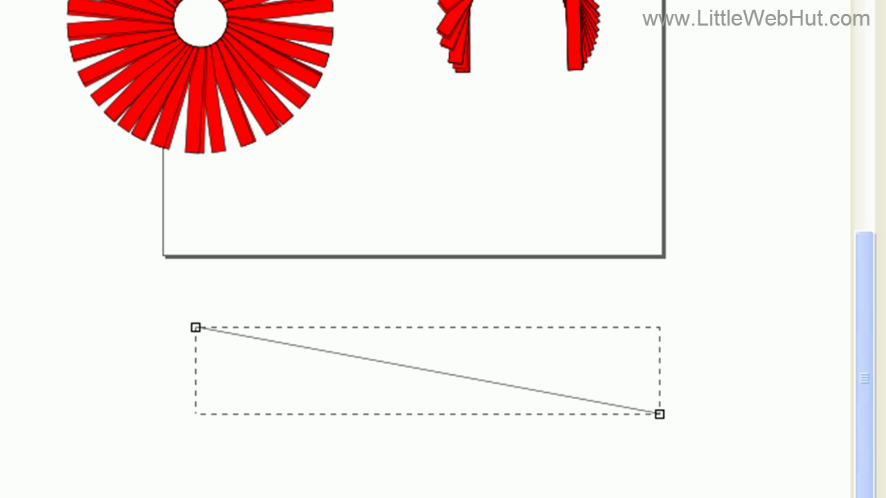
# - Edit the line's nodes to bend it into a downward curve and pull its right-end handle outward past the endpoint
pyautogui.press('F1')
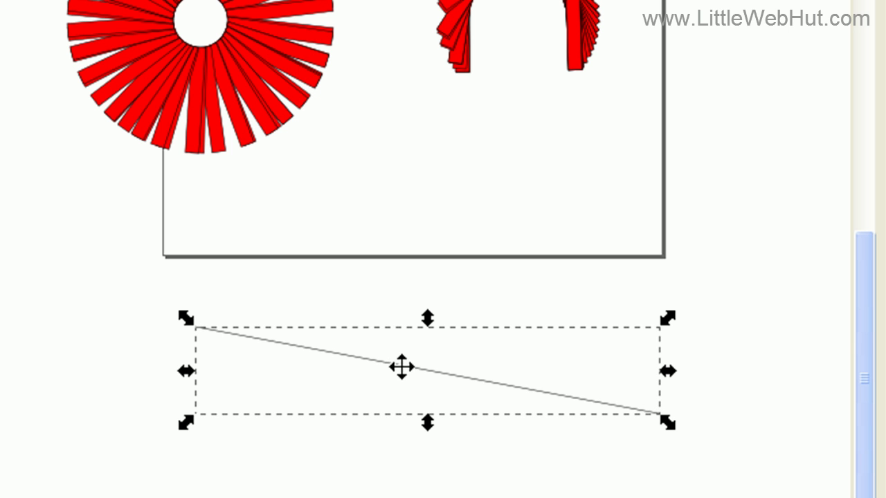
pyautogui.press('F2')
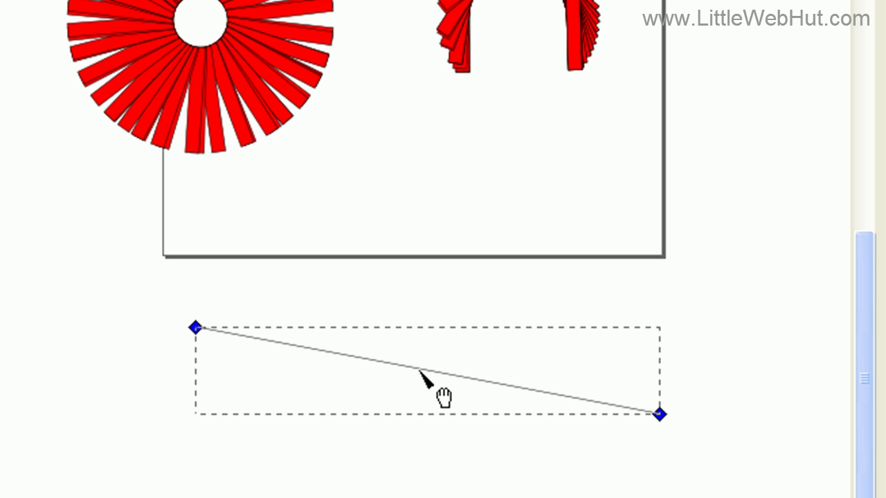
pyautogui.moveTo(419, 373); pyautogui.dragTo(392, 442)
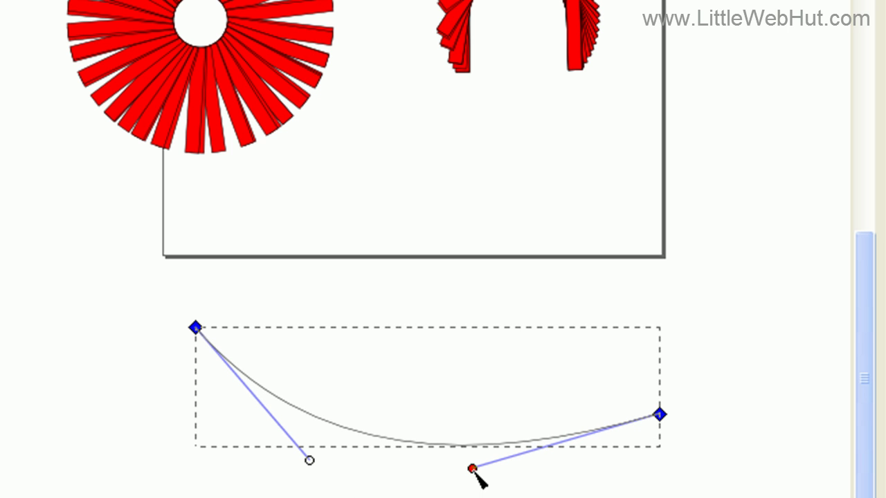
pyautogui.moveTo(474, 470); pyautogui.dragTo(777, 453)
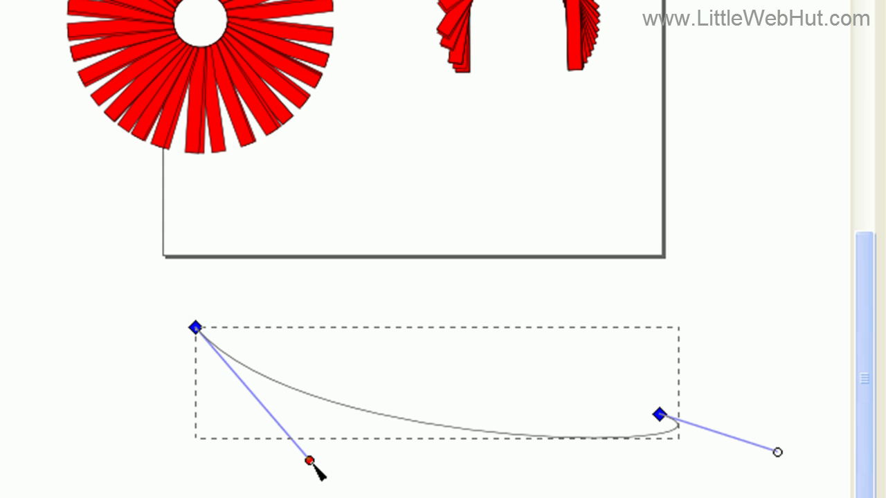
# - Stamp copies of the curve while moving its left node's handle around to build a fan of lines
pyautogui.moveTo(313, 465); pyautogui.dragTo(356, 395)
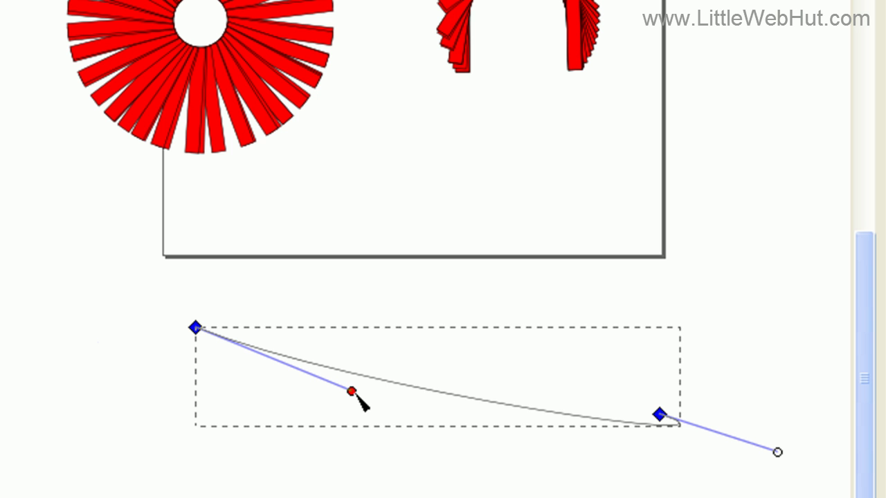
pyautogui.moveTo(356, 395); pyautogui.dragTo(416, 449)
pyautogui.click(413, 443)
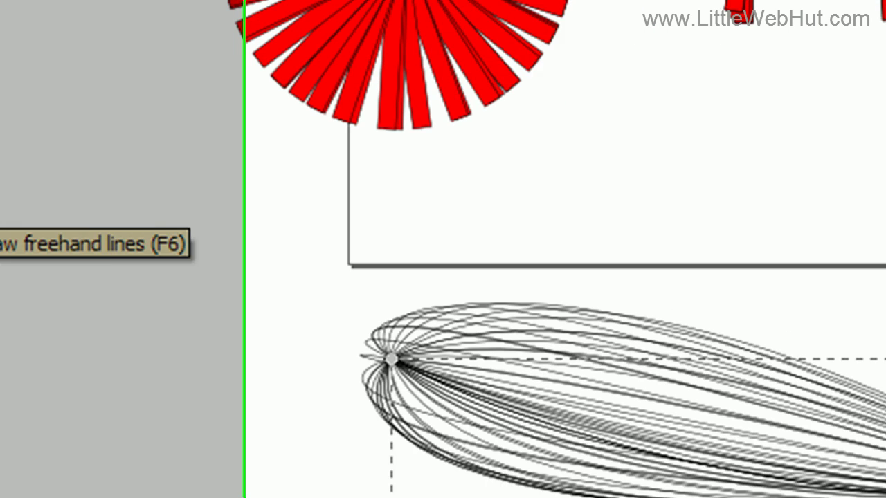
# - Draw a short wavy freehand line across the page's right edge near its lower corner, ending with the line selected
pyautogui.click(3, 232)
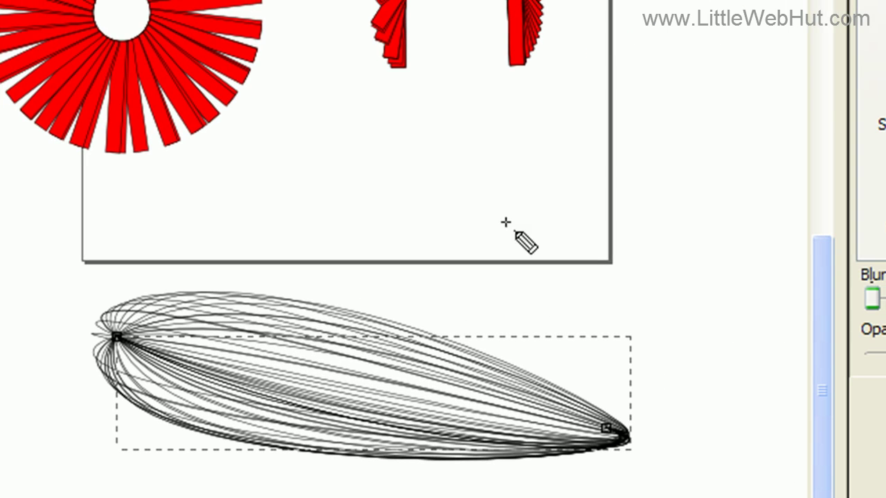
pyautogui.moveTo(537, 233)
pyautogui.mouseDown()
pyautogui.moveTo(579, 198)
pyautogui.moveTo(623, 250)
pyautogui.moveTo(668, 249)
pyautogui.mouseUp()
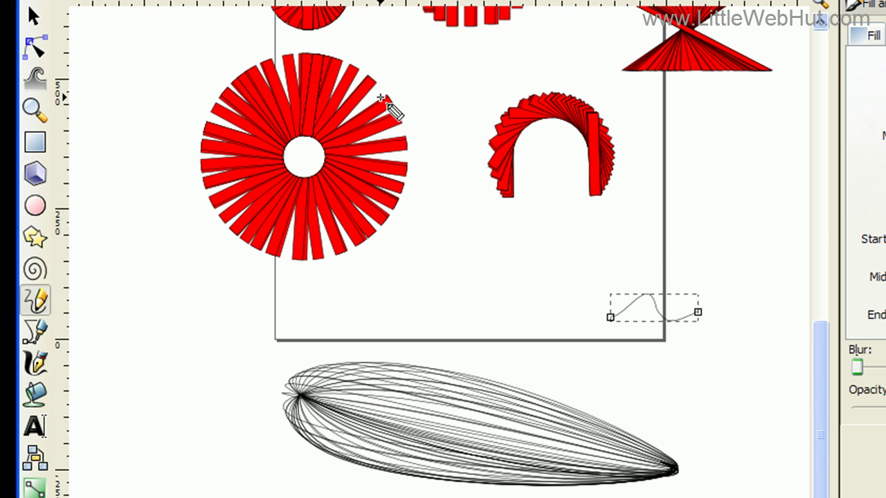
pyautogui.press('s')
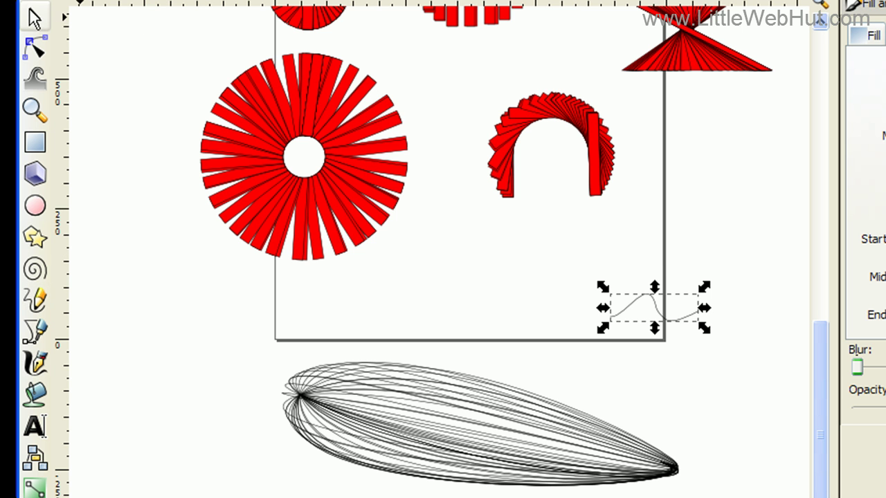
# - Move the wavy line's rotation center just past its right end and stamp copies while rotating it into a ring
pyautogui.click(663, 308)
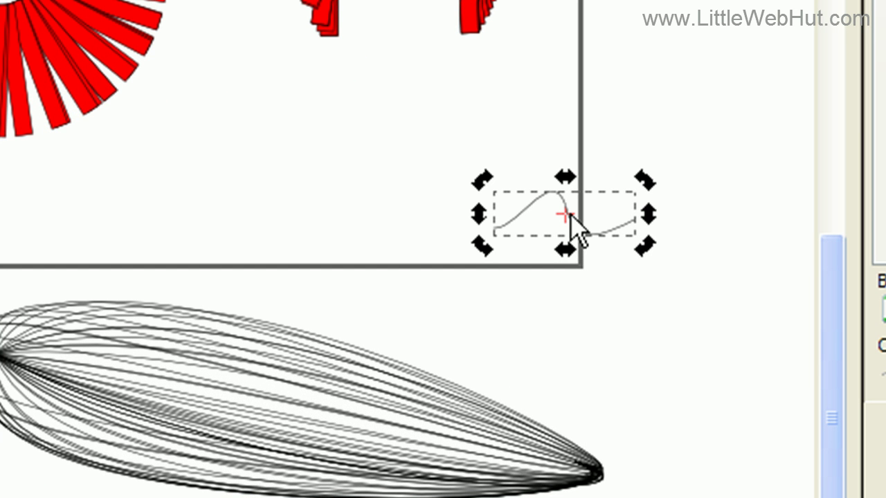
pyautogui.press('p')
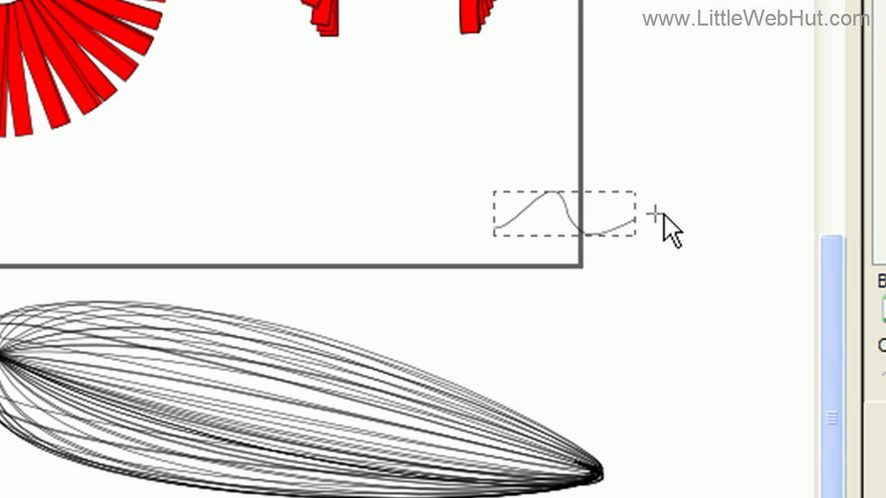
pyautogui.press('s')
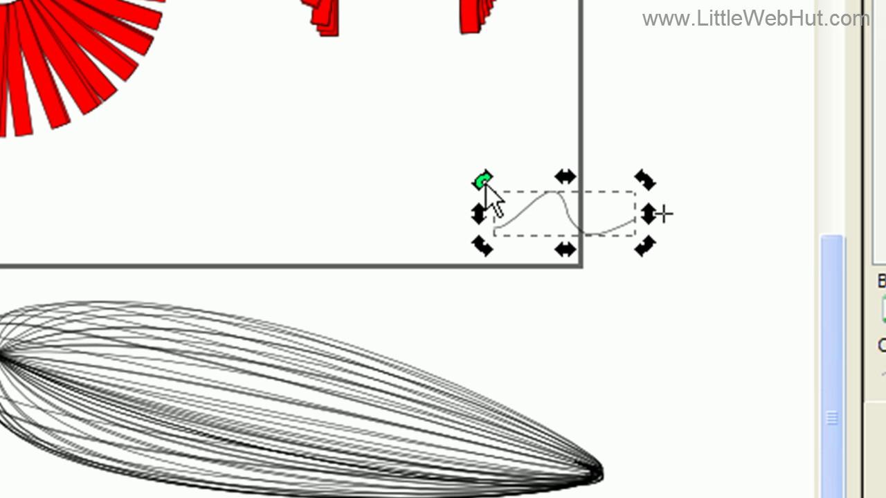
pyautogui.moveTo(486, 184)
pyautogui.mouseDown()
pyautogui.moveTo(583, 99)
pyautogui.moveTo(542, 123)
pyautogui.moveTo(528, 147)
pyautogui.moveTo(530, 164)
pyautogui.moveTo(604, 199)
pyautogui.moveTo(629, 165)
pyautogui.moveTo(674, 134)
pyautogui.moveTo(707, 120)
pyautogui.moveTo(767, 123)
pyautogui.moveTo(818, 197)
pyautogui.moveTo(821, 276)
pyautogui.moveTo(797, 315)
pyautogui.moveTo(765, 334)
pyautogui.moveTo(705, 335)
pyautogui.moveTo(637, 261)
pyautogui.moveTo(628, 203)
pyautogui.mouseUp()
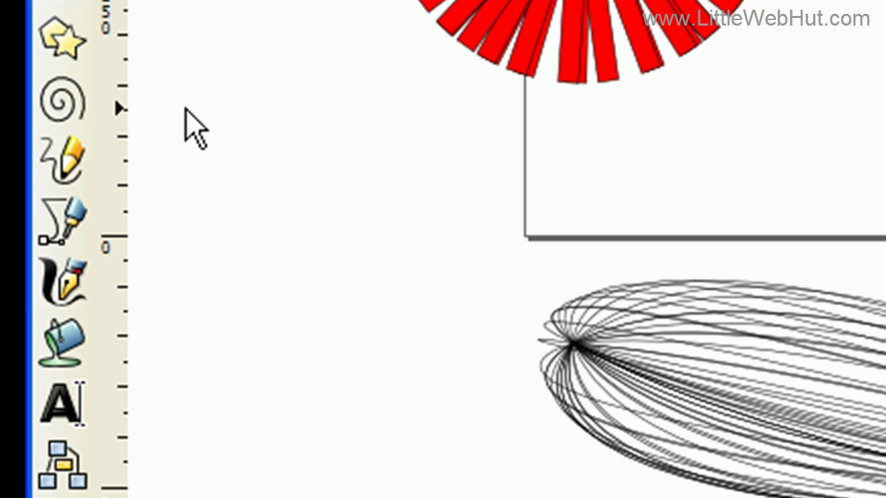
# - Draw a star with 25 corners below and left of the page, and drag its inner vertices close to the center
pyautogui.click(75, 54)
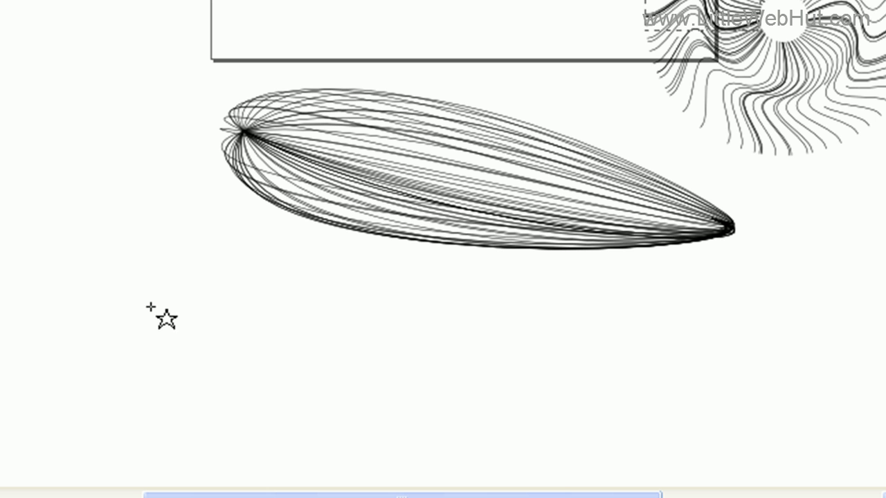
pyautogui.moveTo(154, 309); pyautogui.dragTo(197, 385)
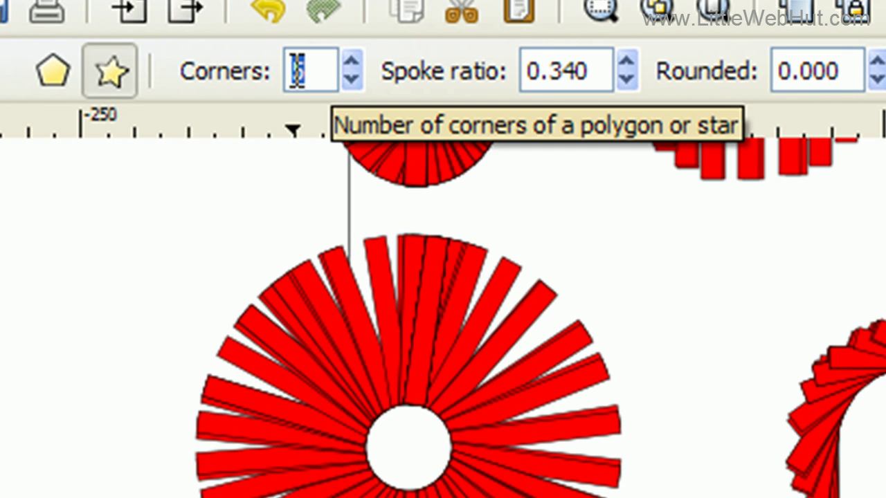
pyautogui.write('25')
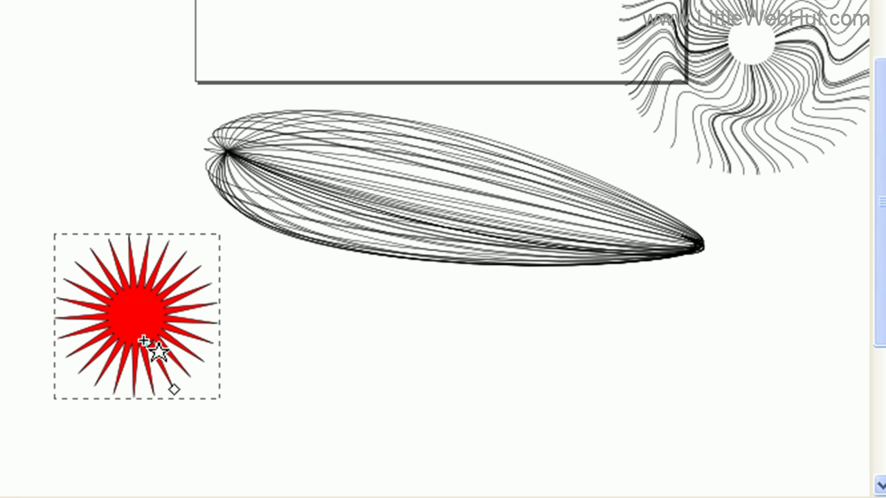
pyautogui.moveTo(143, 340); pyautogui.dragTo(140, 323)
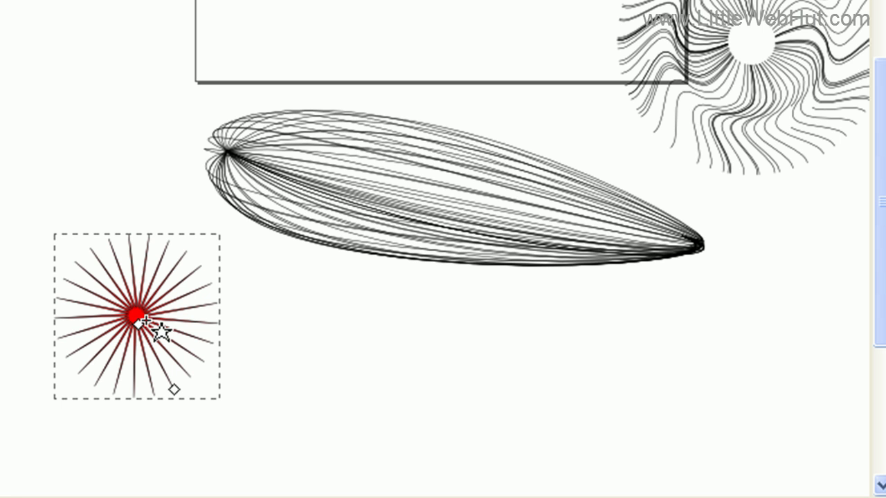